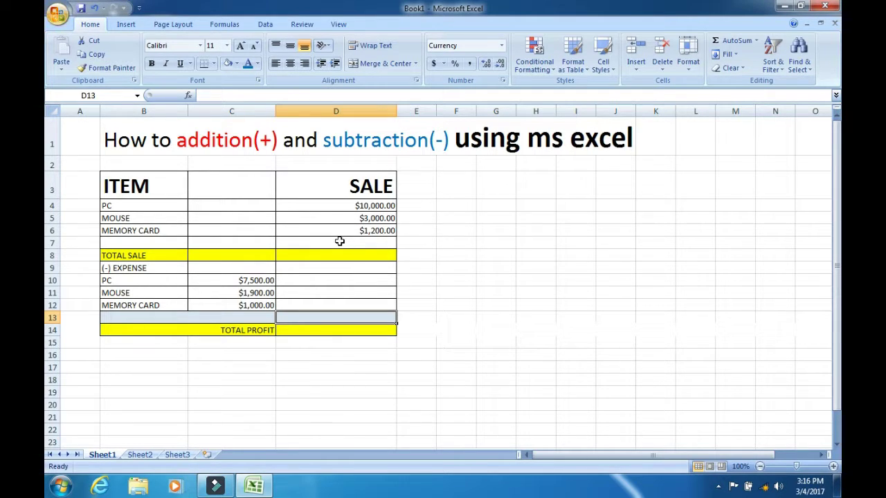
Review the TOTAL SALE, expense amount and TOTAL PROFIT cells, returning to D8.
click(353, 256)
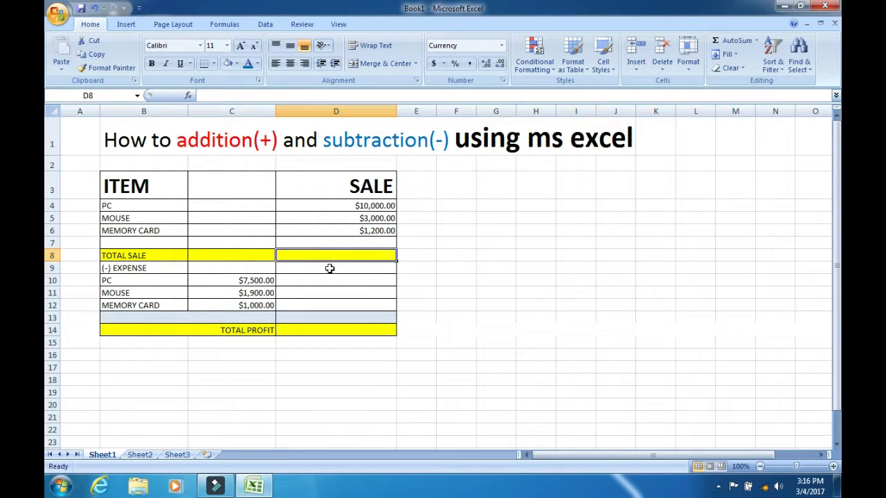
click(232, 282)
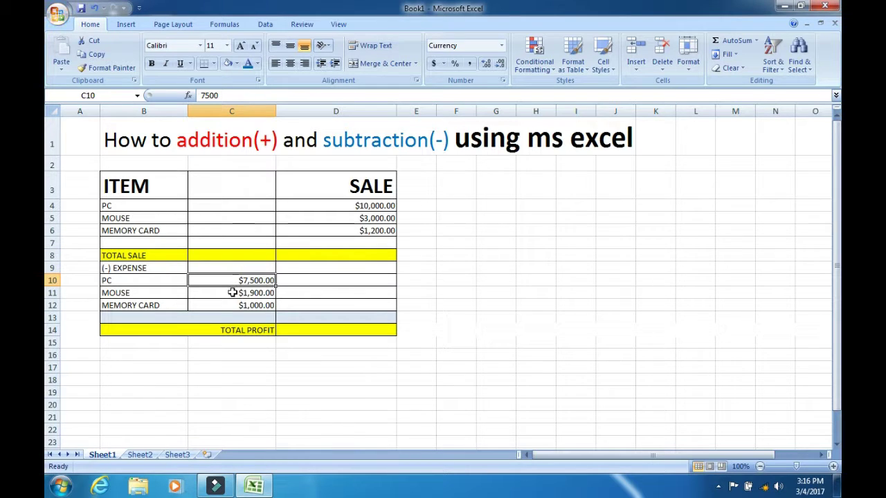
click(234, 293)
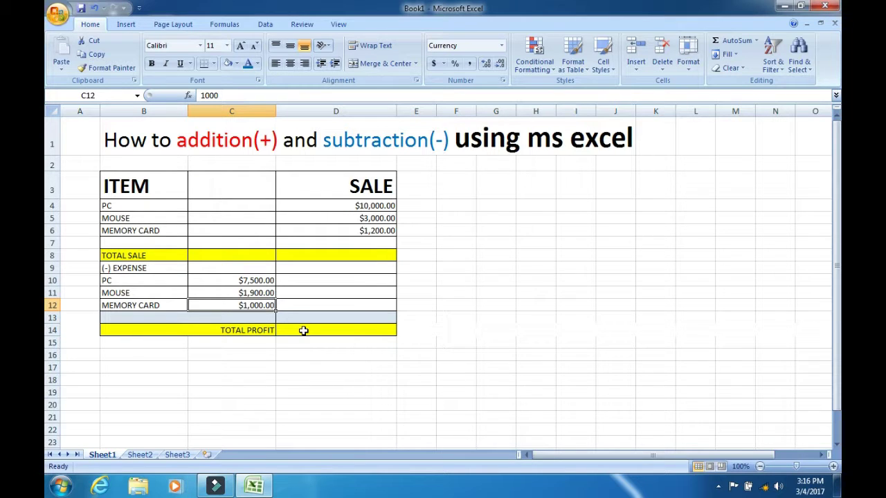
click(303, 331)
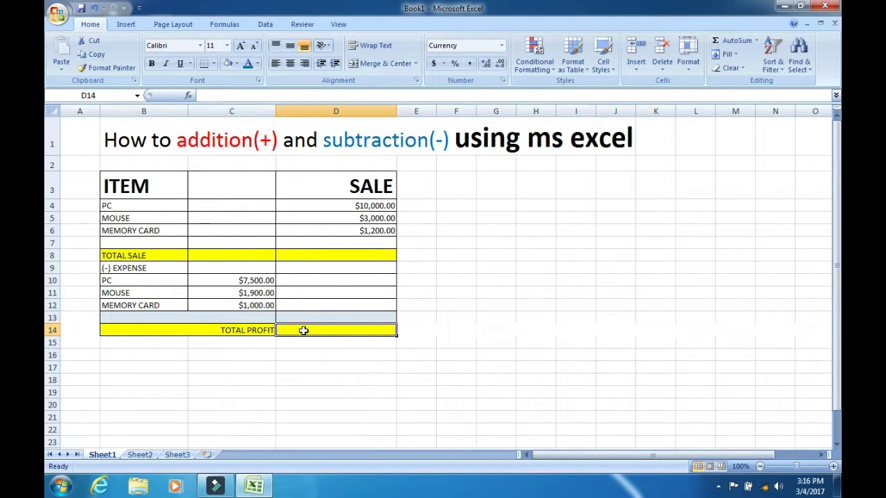
click(310, 259)
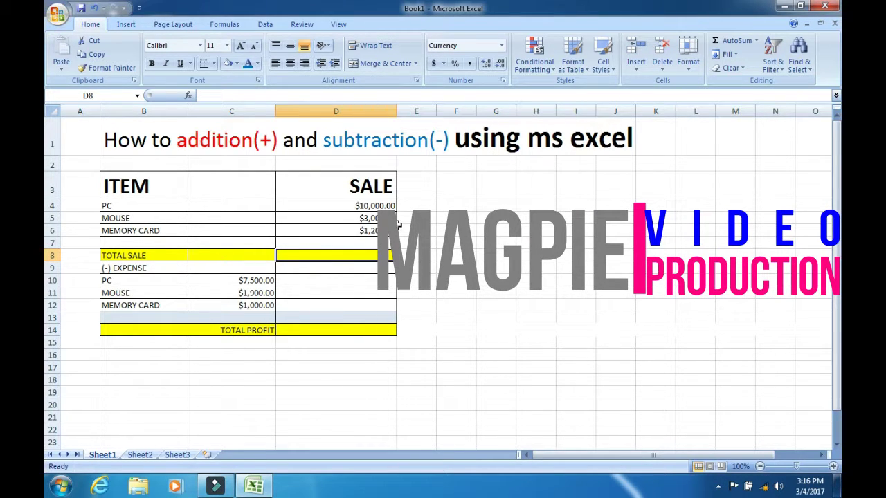
Enter =SUM(D4:D7) in D8 so TOTAL SALE shows $14,200.00.
text(=S)
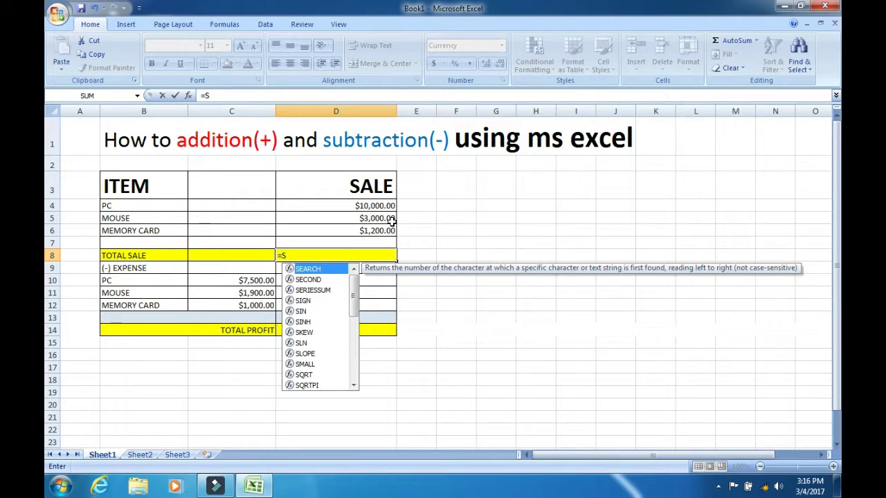
text(UM)
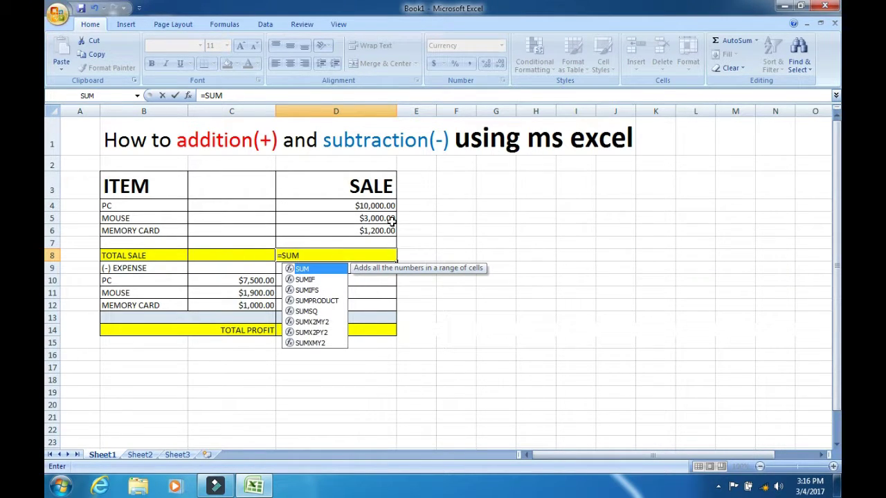
text(()
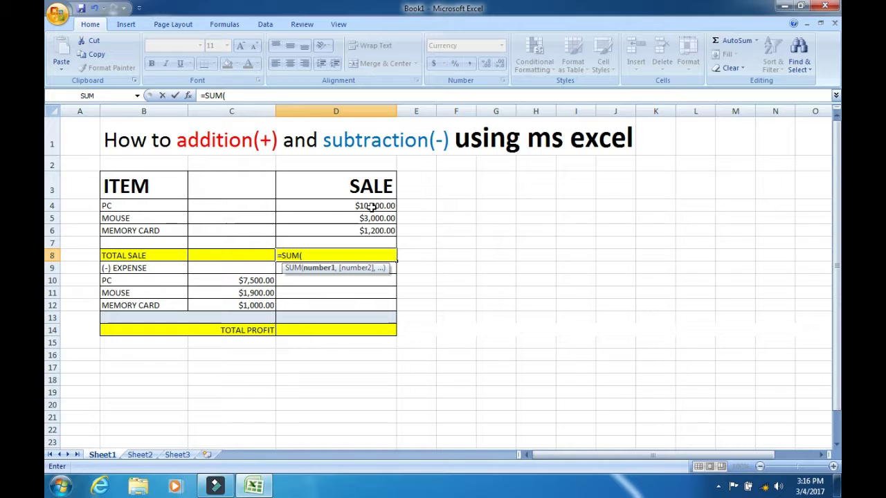
click(371, 206)
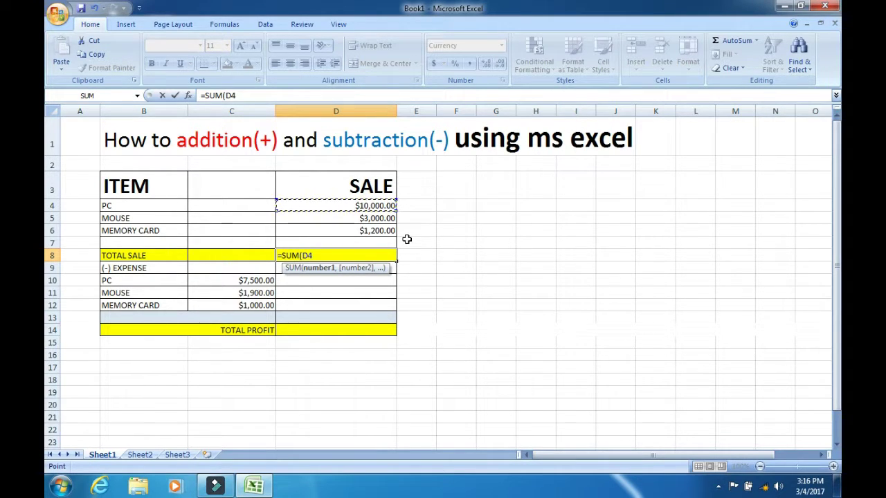
key(F8)
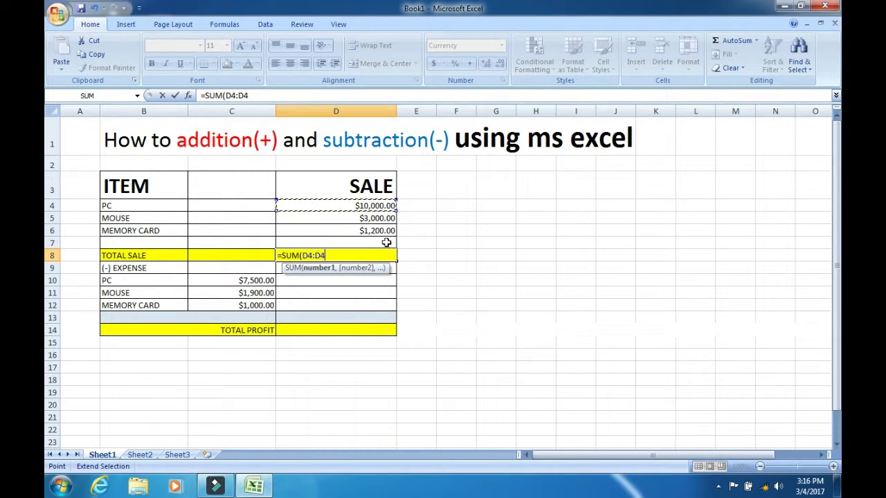
key(BackSpace)
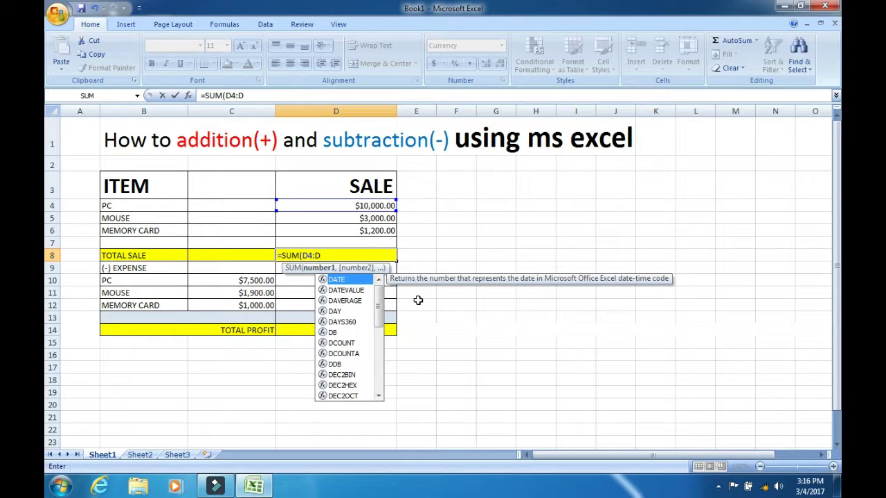
key(BackSpace)
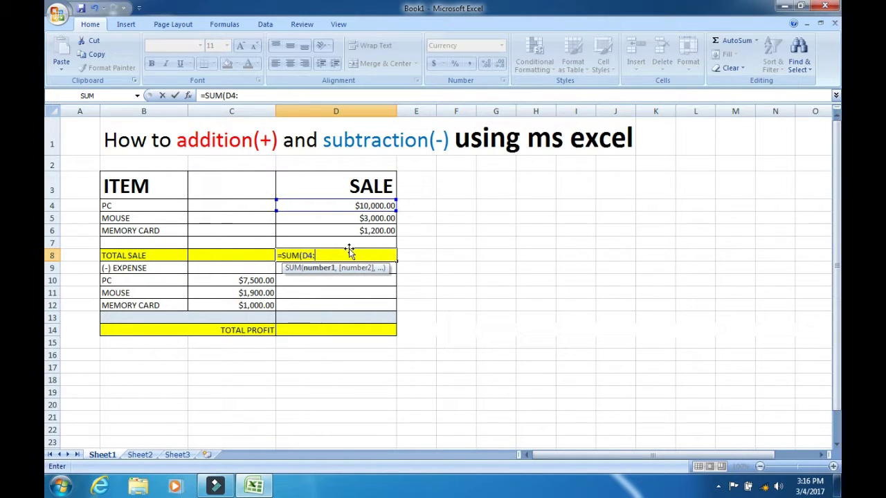
click(347, 244)
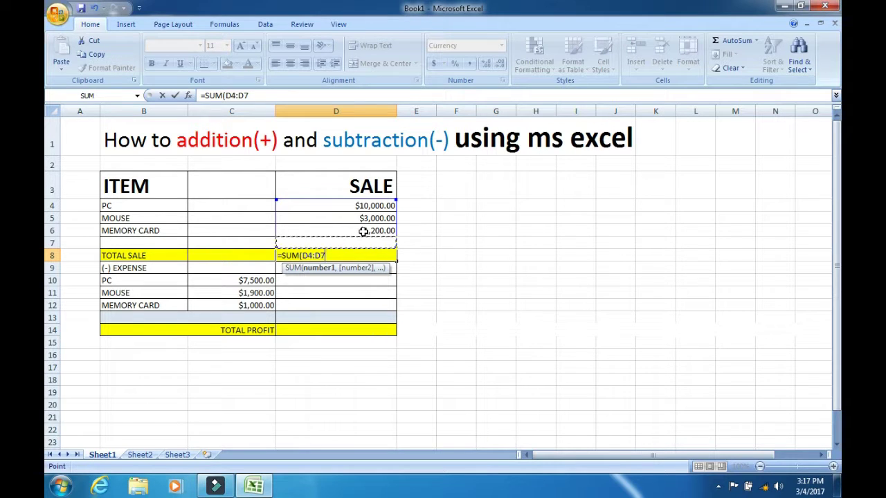
text())
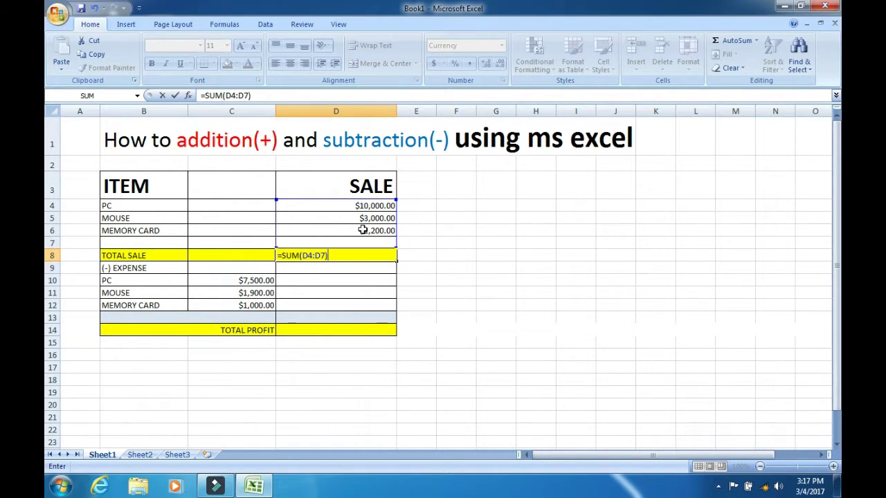
key(Return)
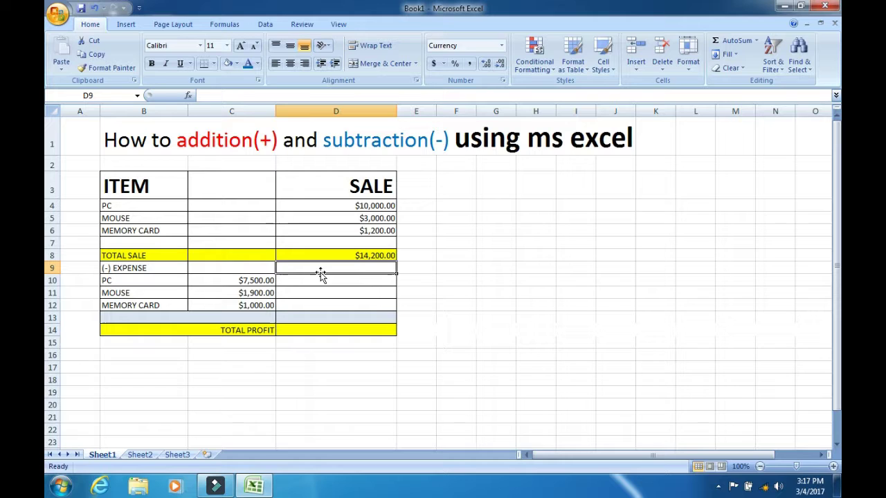
Color the (-) EXPENSE label in B9 dark red.
click(151, 267)
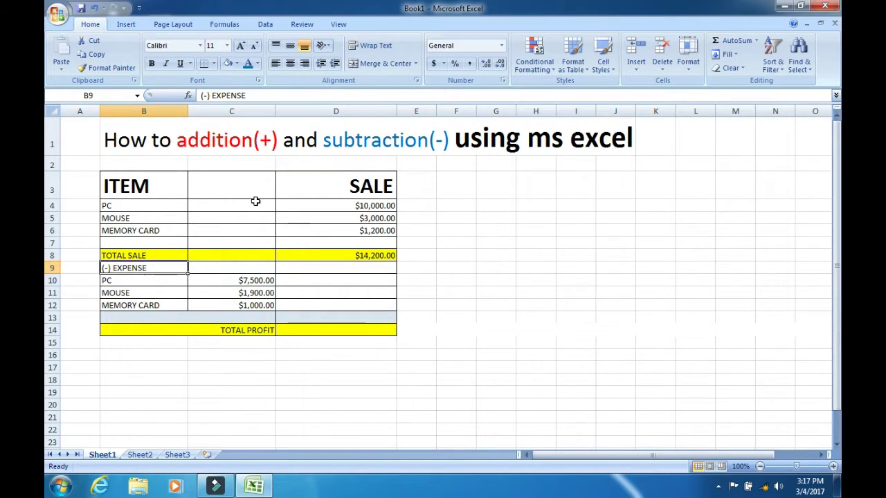
click(256, 63)
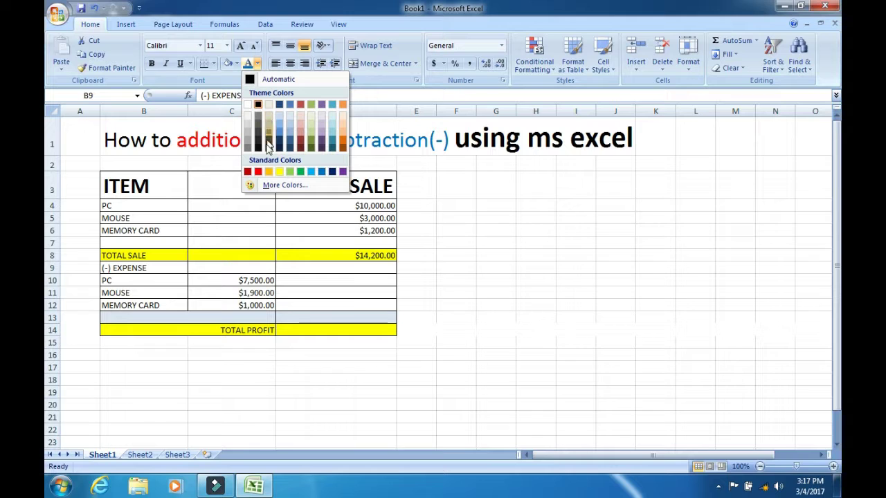
click(248, 173)
click(252, 280)
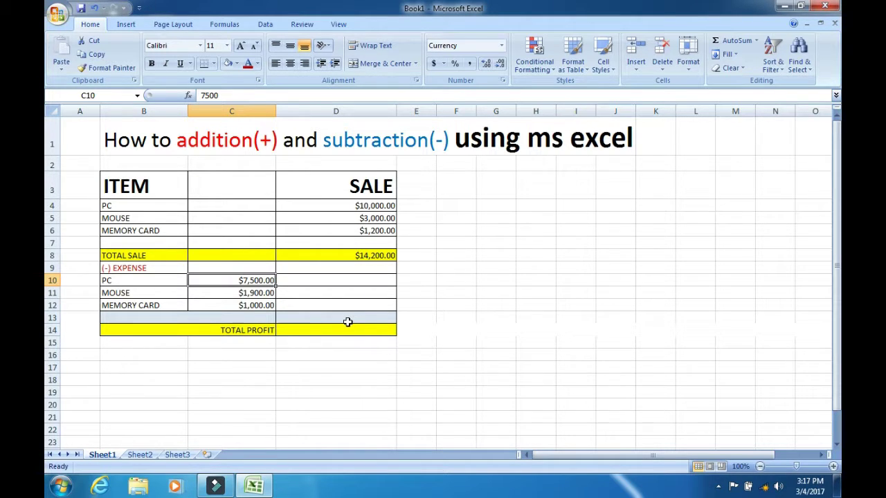
Label merged cell B13 'TOTAL EXPENSE' and right-align it.
click(265, 319)
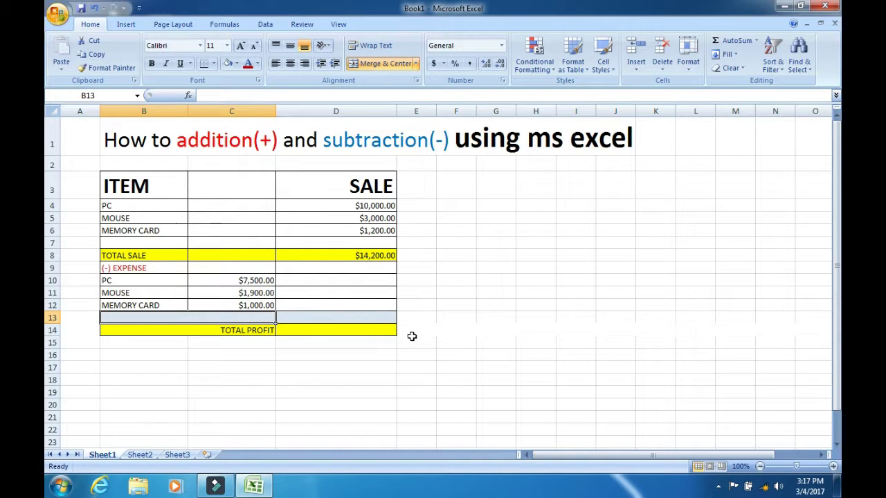
text(T)
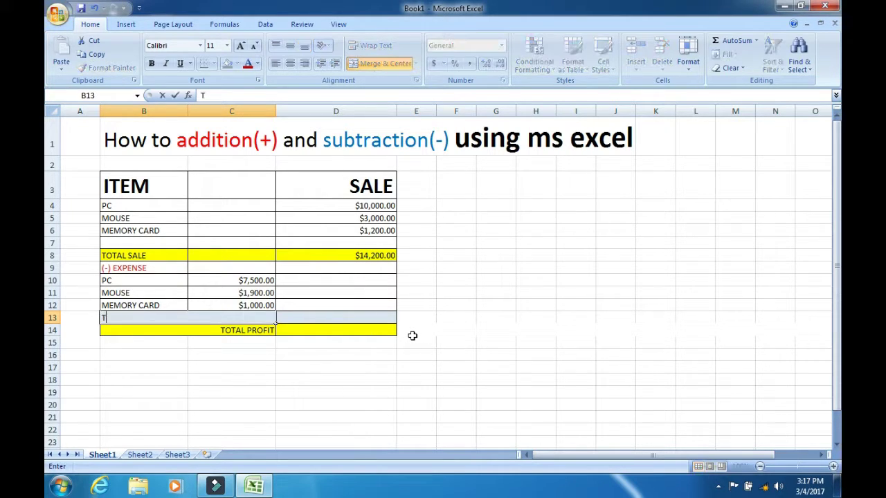
text(O)
text(AL EXP)
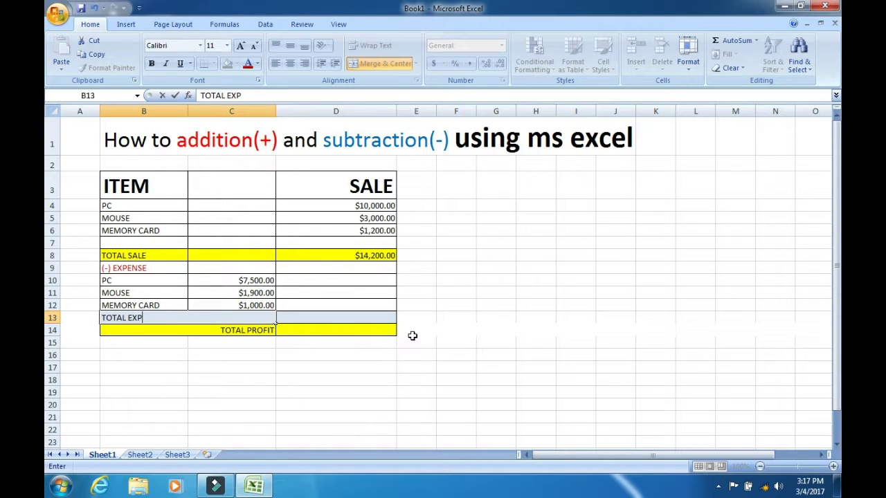
text(ENSE)
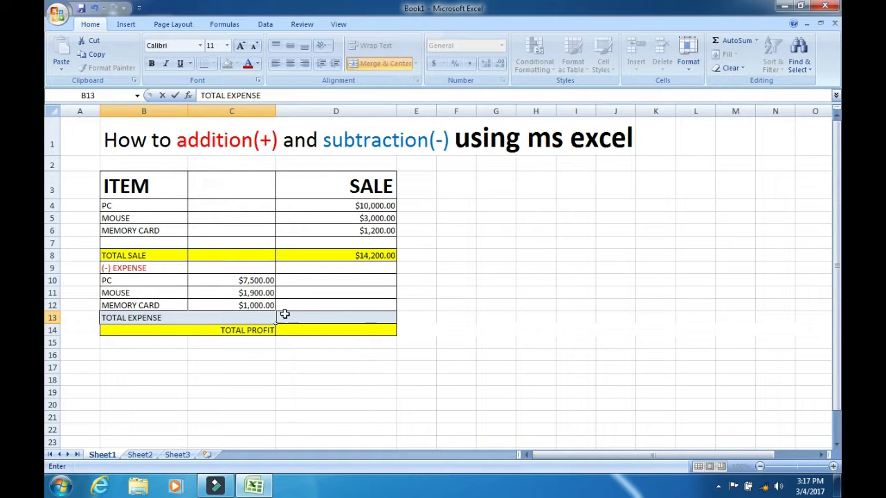
click(306, 366)
click(255, 319)
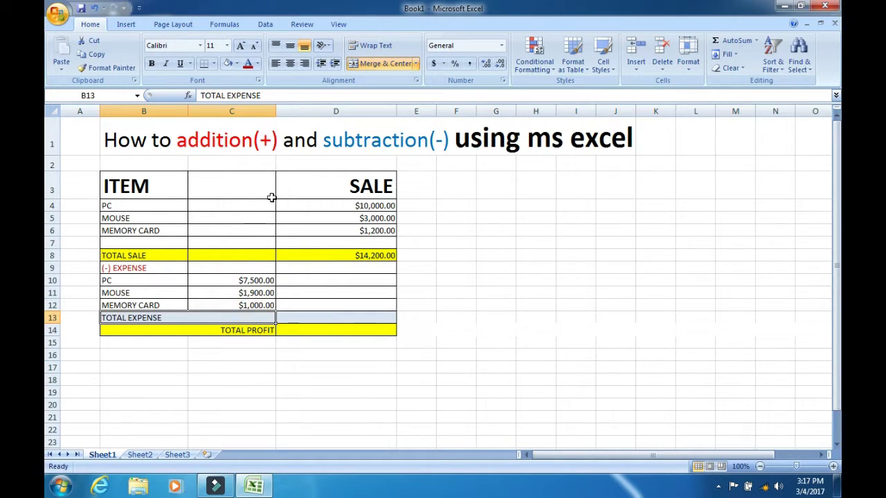
click(302, 65)
click(348, 342)
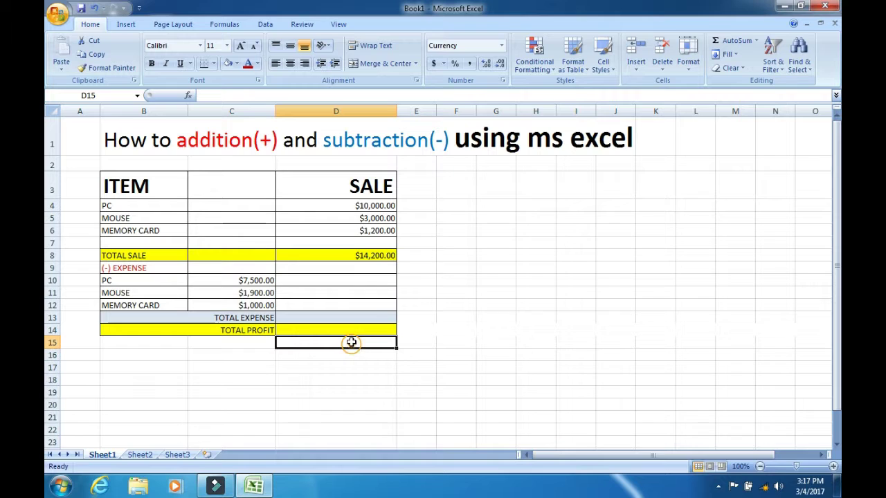
click(341, 321)
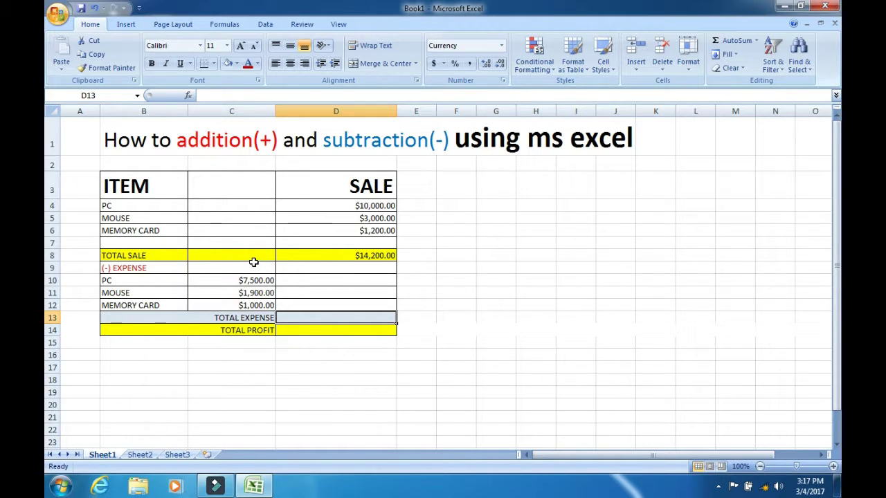
Enter =SUM(C10:C12) in D13 so TOTAL EXPENSE shows $10,400.00.
text(=SU)
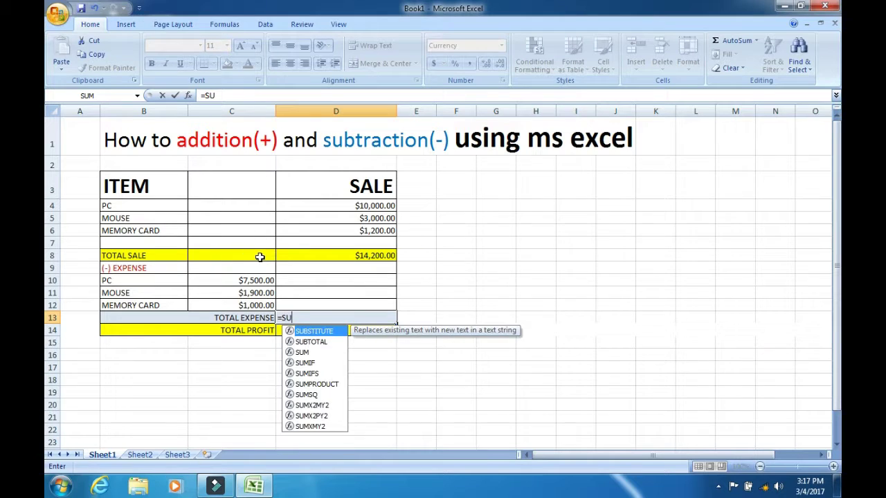
text(M()
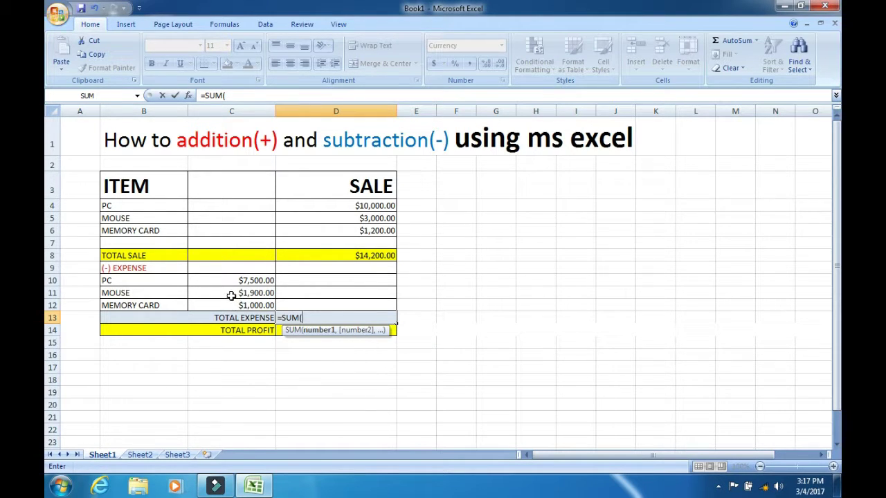
drag(233, 278, 234, 299)
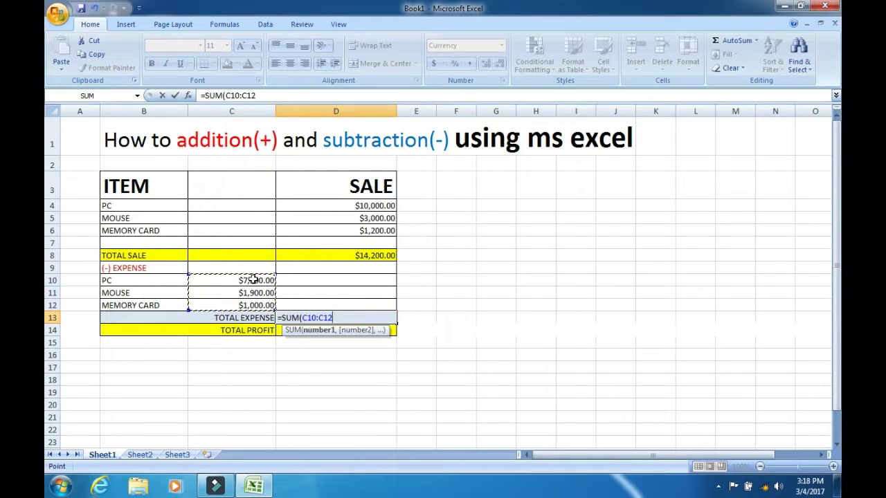
text())
key(Return)
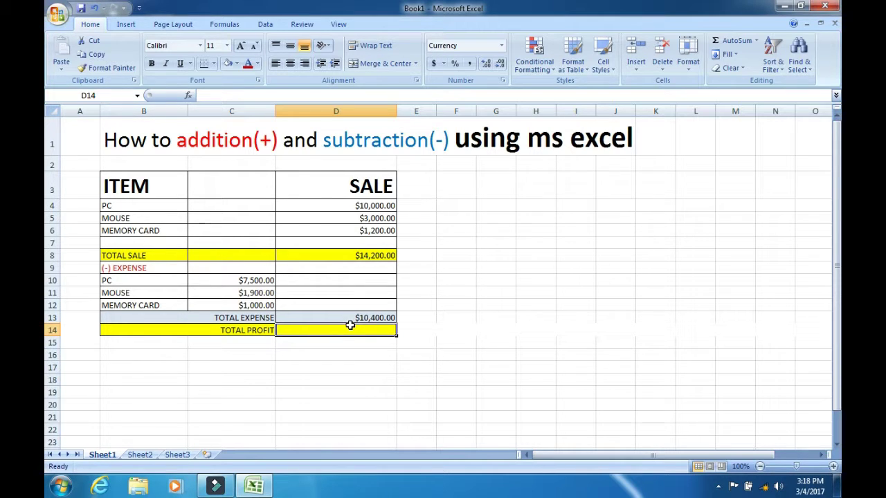
Check the TOTAL SALE and TOTAL EXPENSE formulas.
click(347, 255)
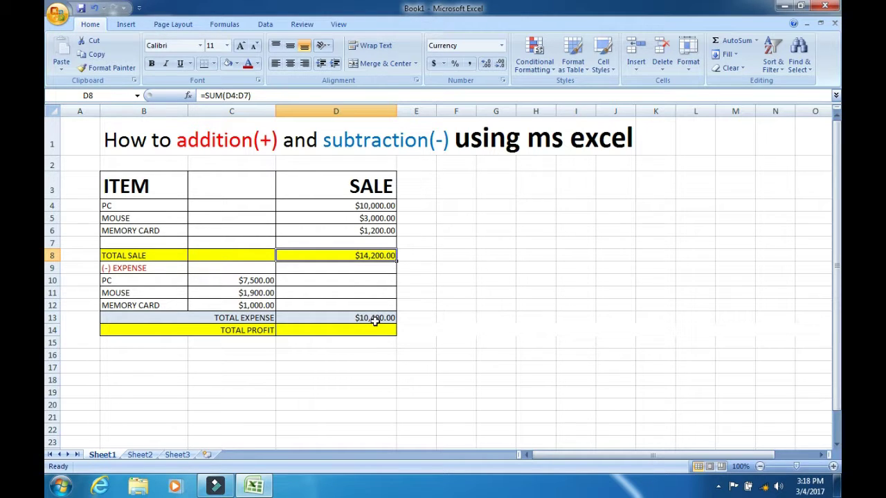
click(371, 318)
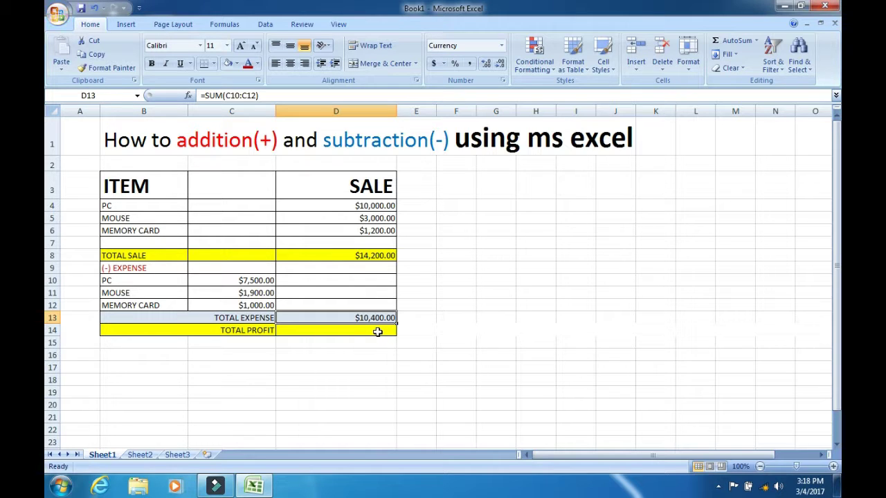
click(377, 332)
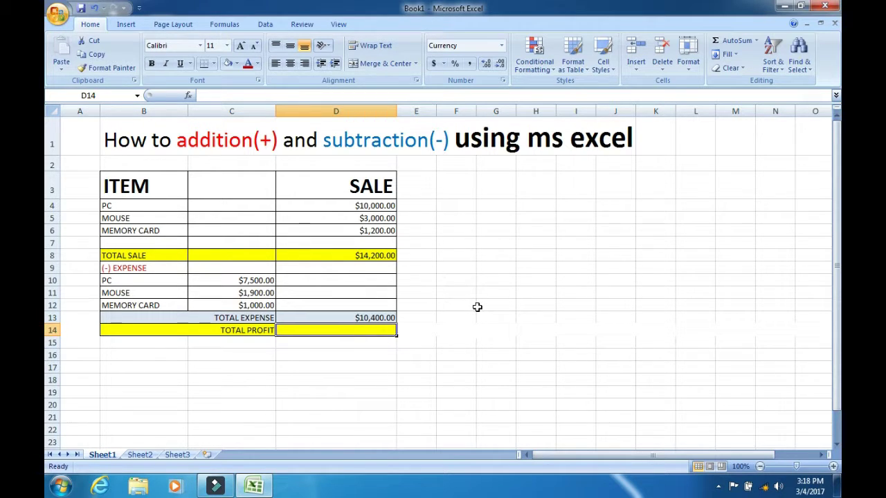
Enter =D8-D13 in D14 so TOTAL PROFIT shows $3,800.00.
text(=)
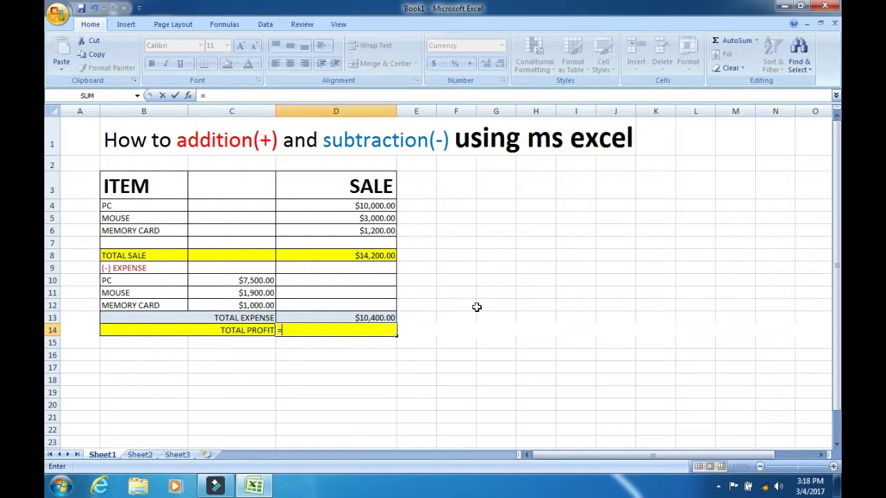
click(366, 257)
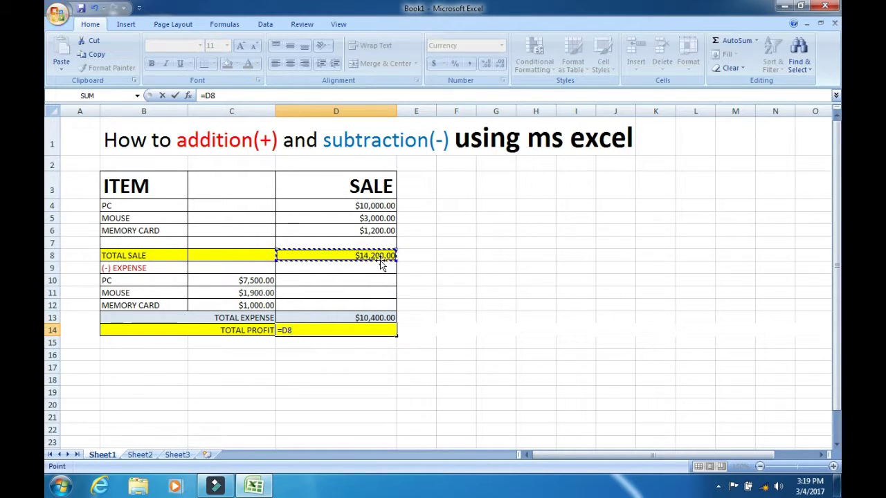
text(-)
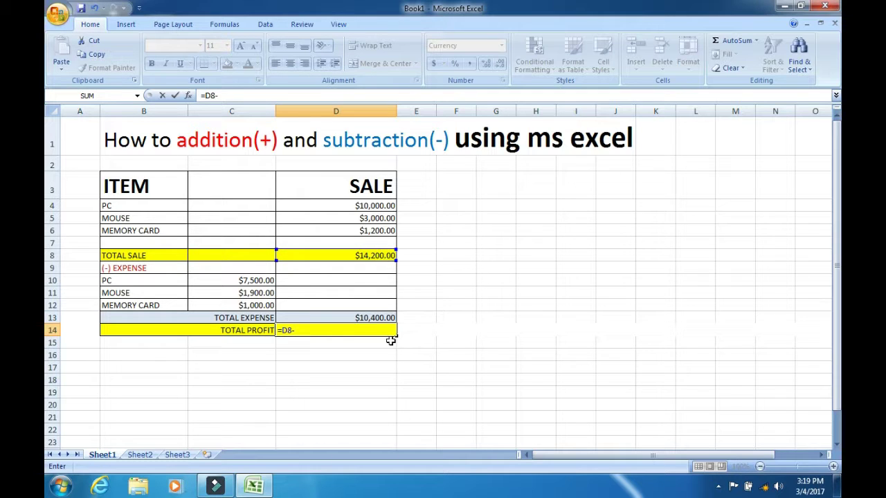
click(365, 317)
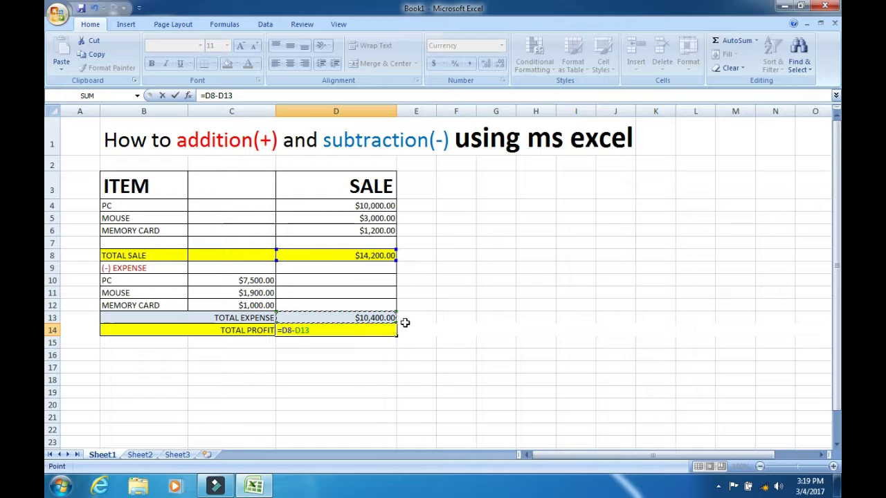
key(Return)
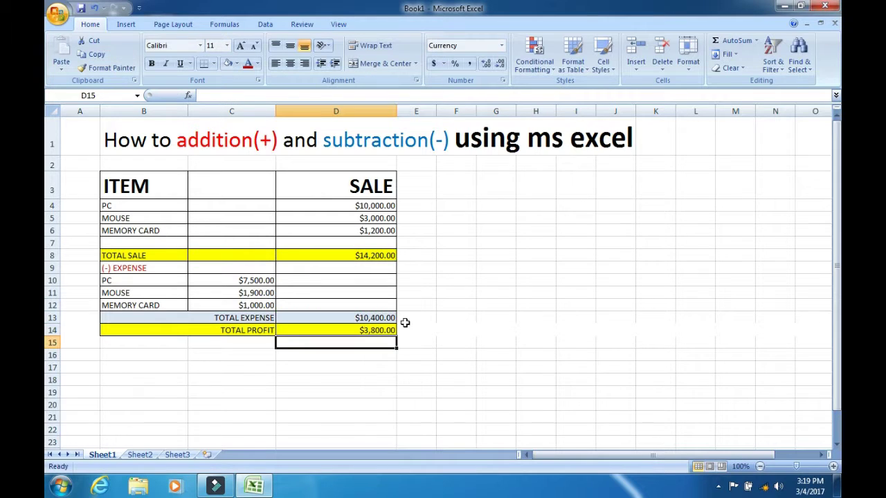